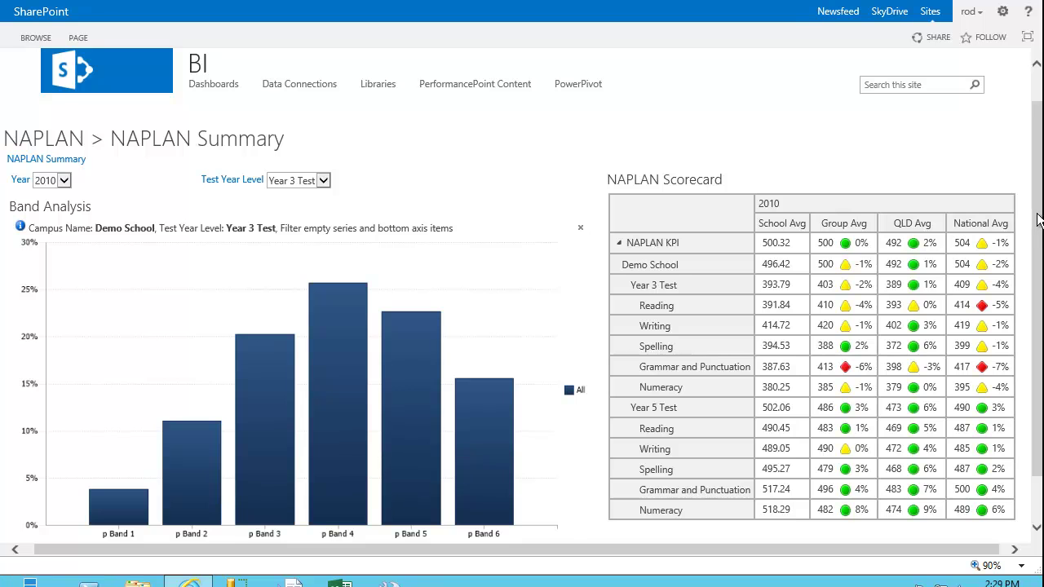
Review the choices offered by the dashboard's Year and Test Year Level filters.
drag(1039, 221, 1038, 234)
click(57, 164)
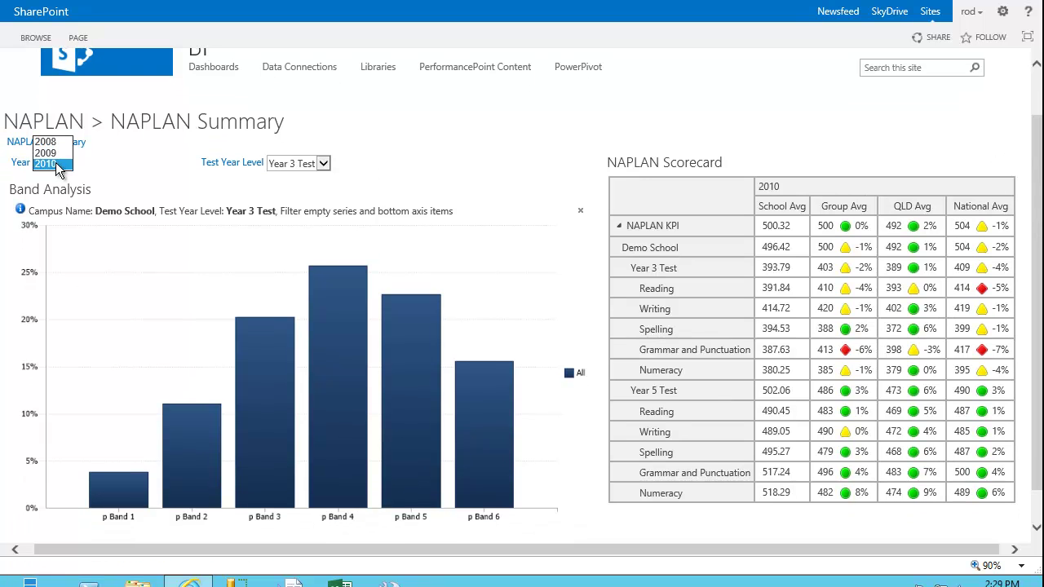
click(88, 167)
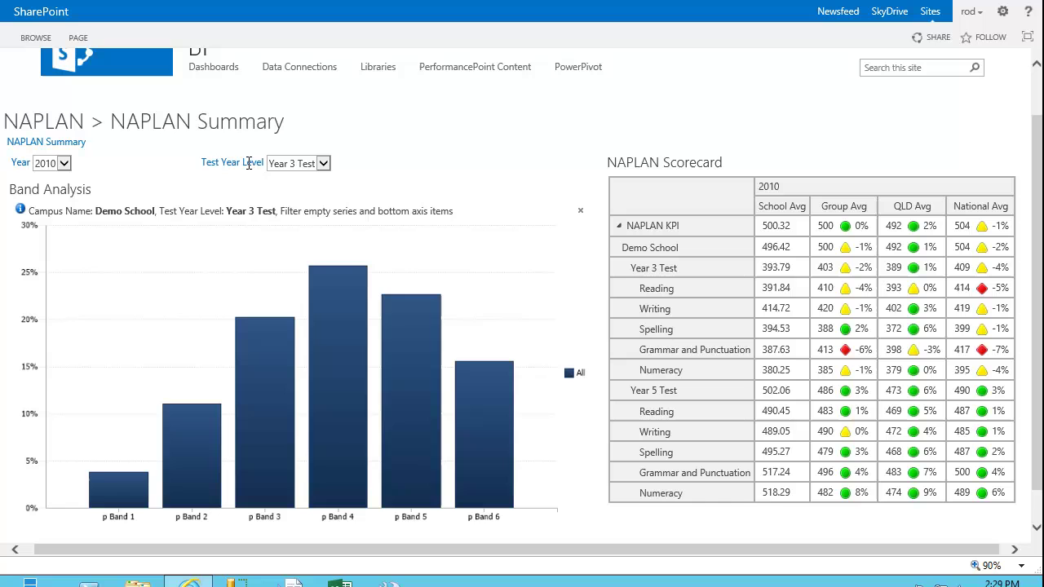
click(324, 164)
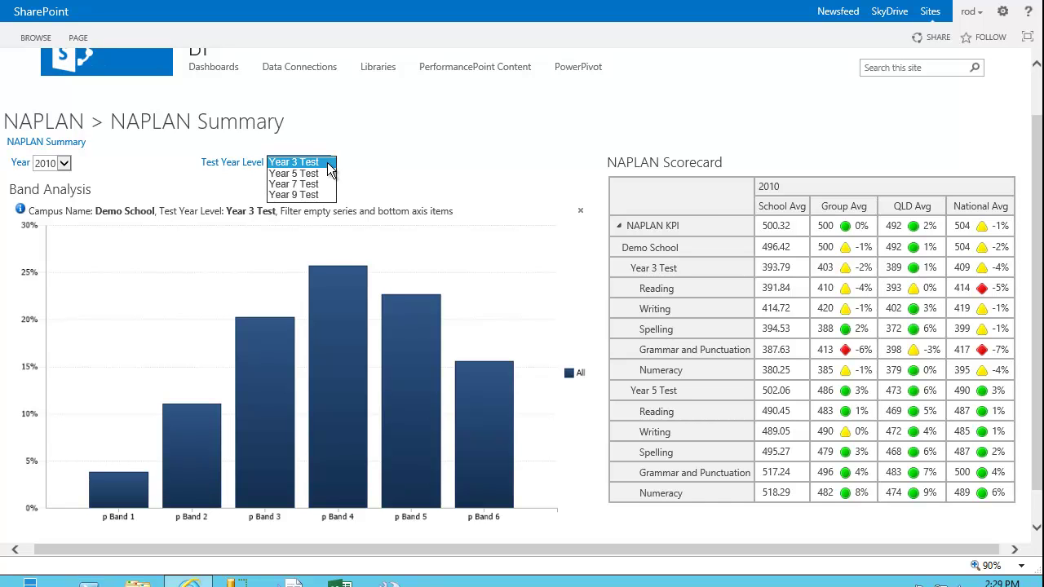
click(401, 166)
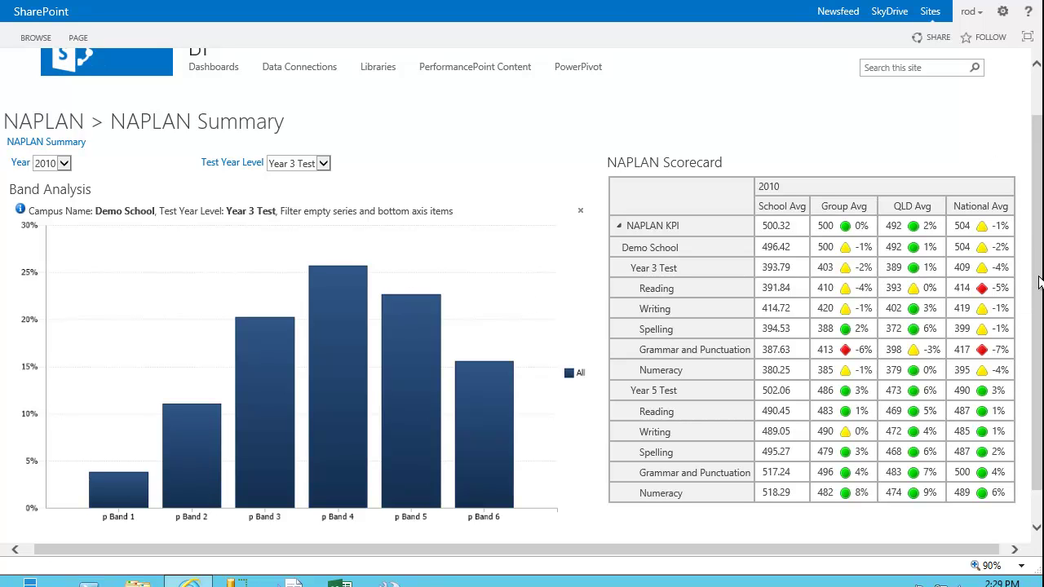
drag(1038, 281, 1040, 286)
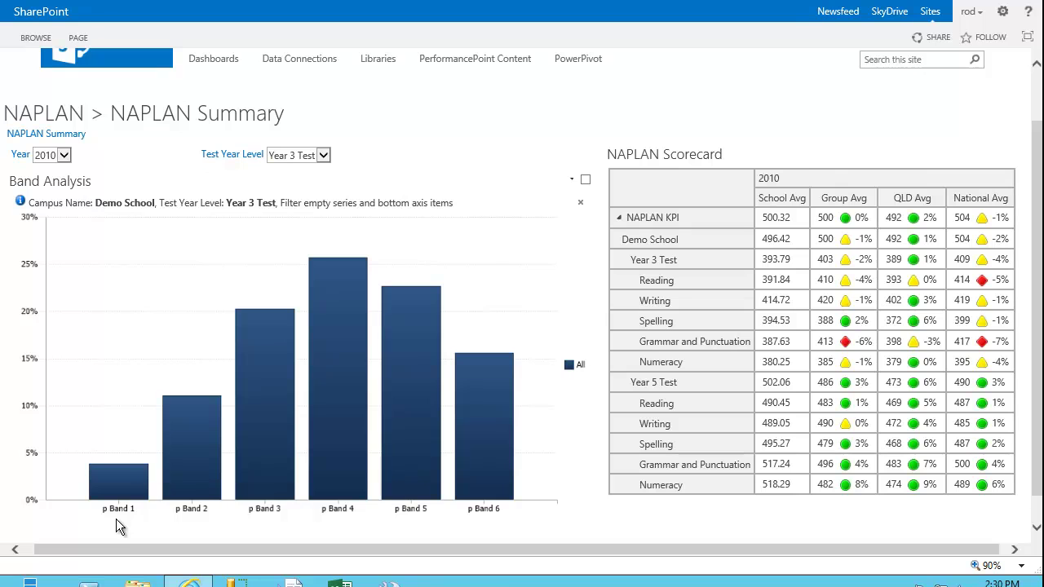
Drill the Band Analysis chart down so each band is broken out by year.
mouse_move(120, 478)
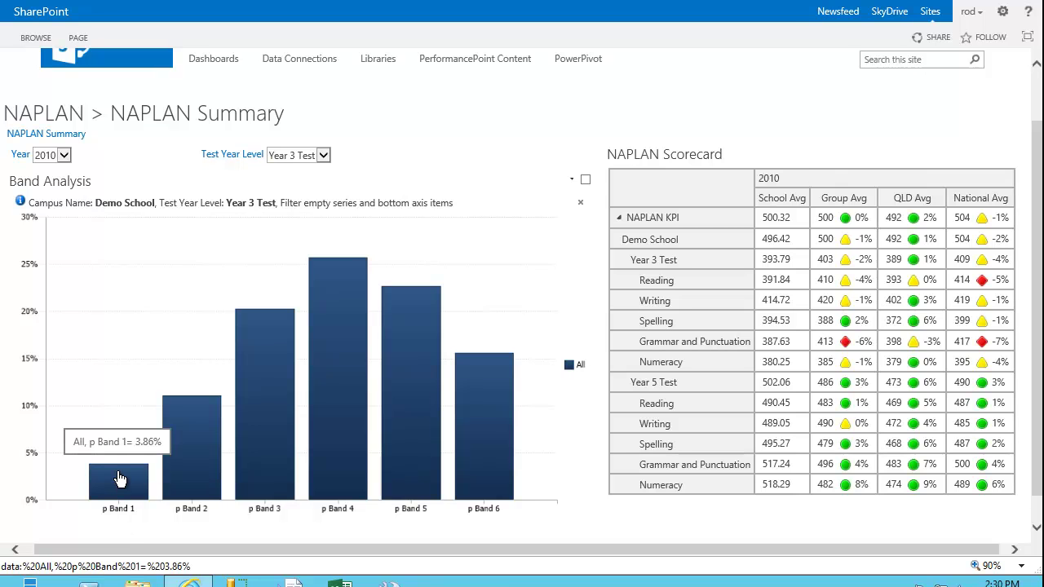
mouse_move(341, 372)
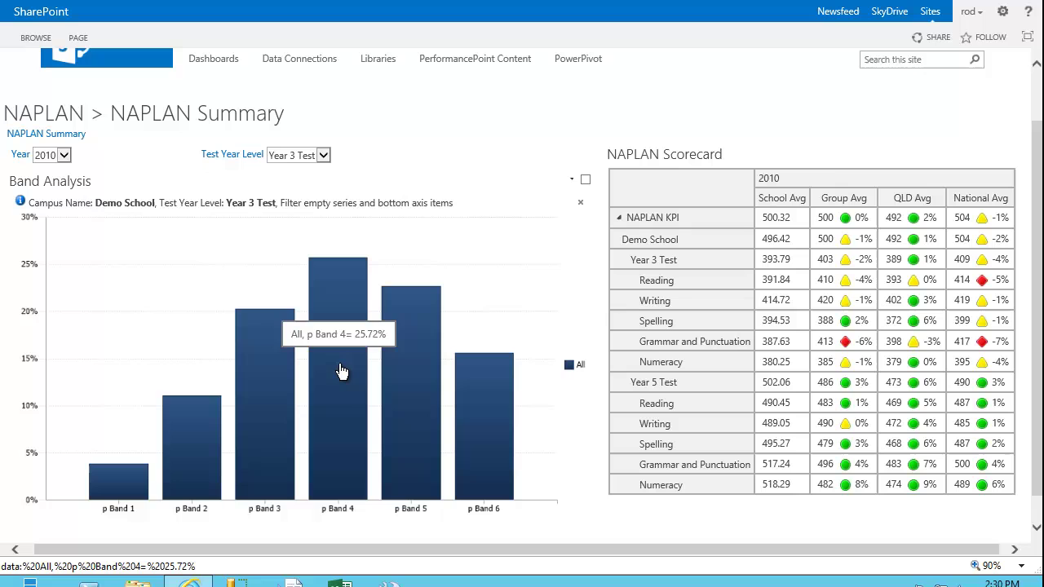
mouse_move(486, 414)
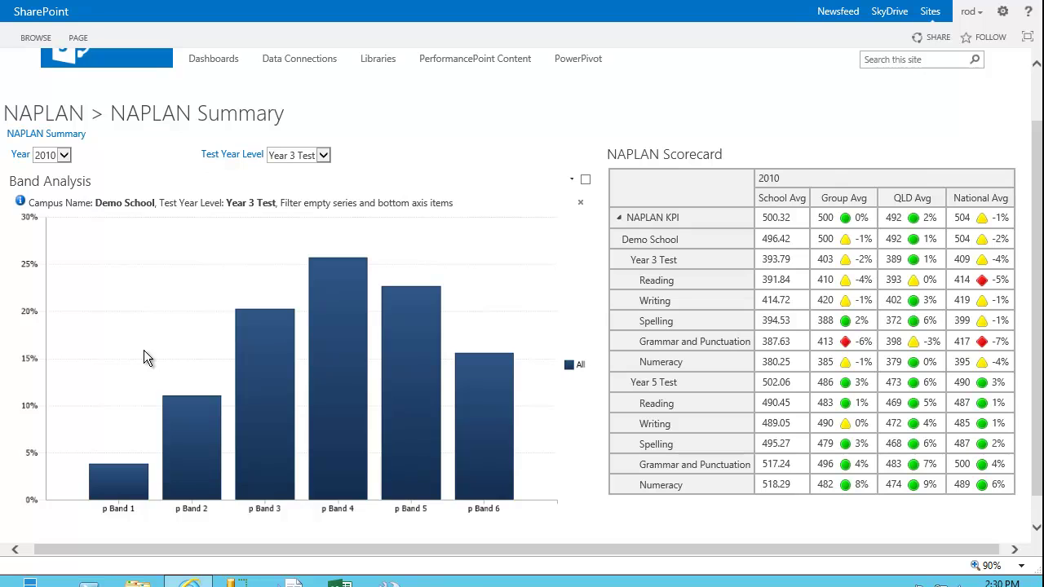
mouse_move(267, 368)
click(267, 382)
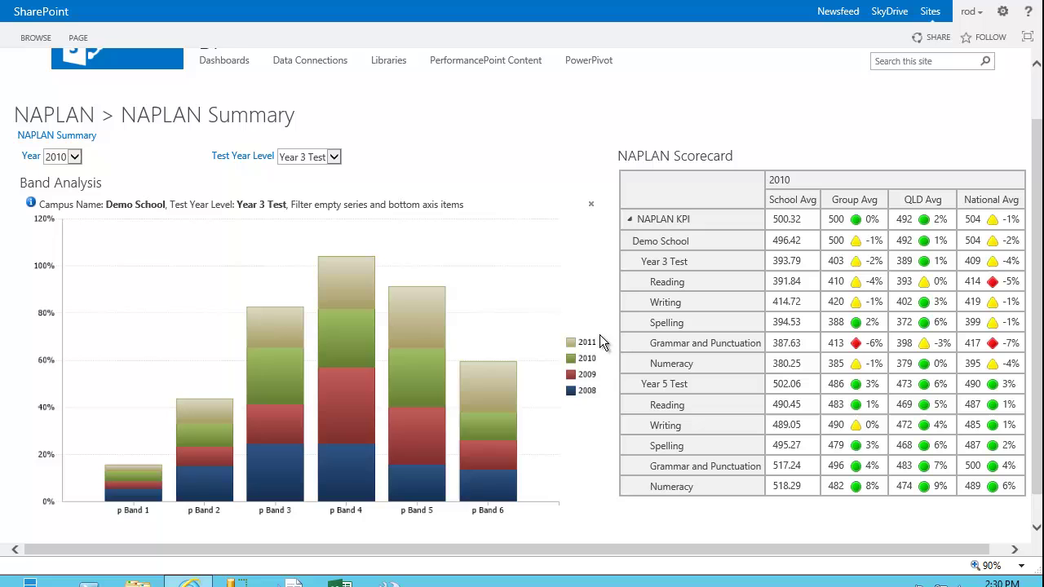
Drill down the 2011 segment of p Band 4 in the Band Analysis chart to gender.
mouse_move(496, 384)
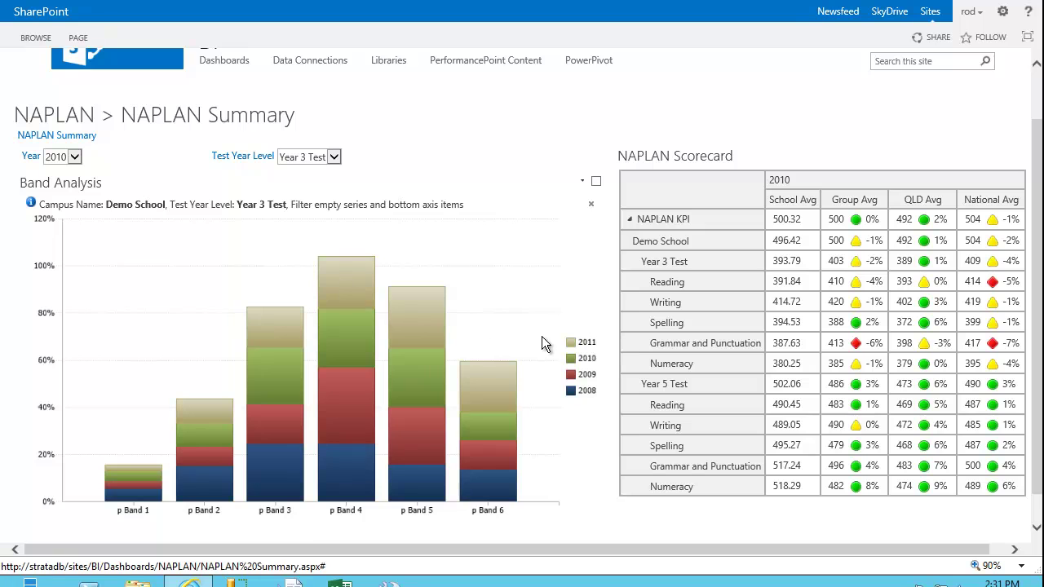
mouse_move(346, 292)
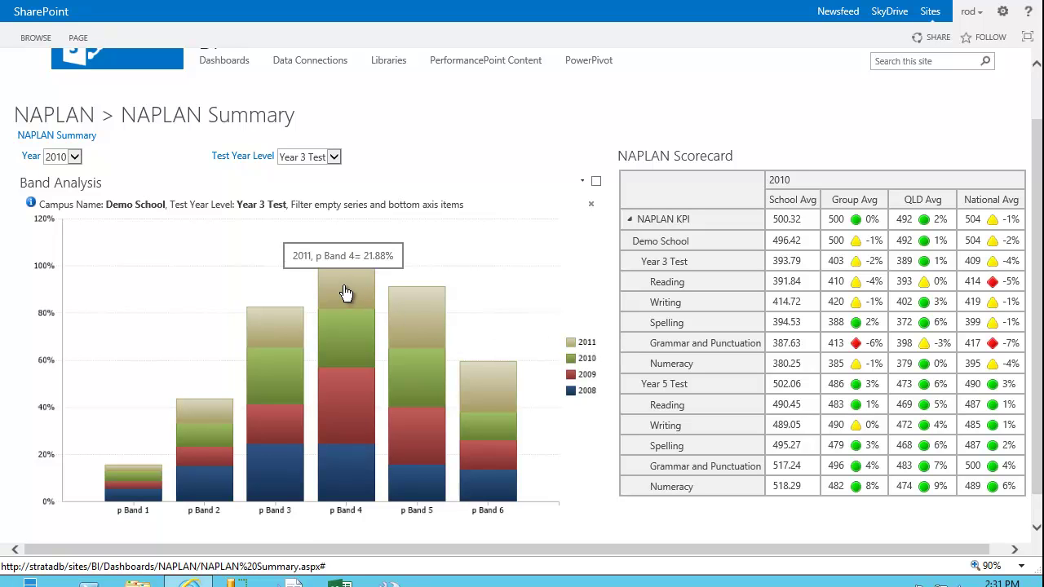
right_click(343, 288)
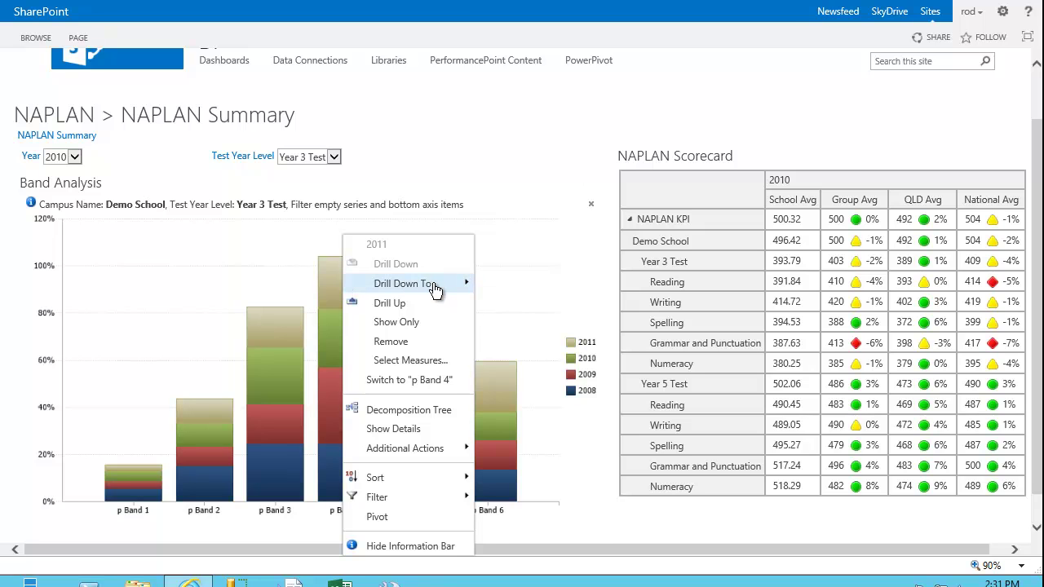
mouse_move(436, 290)
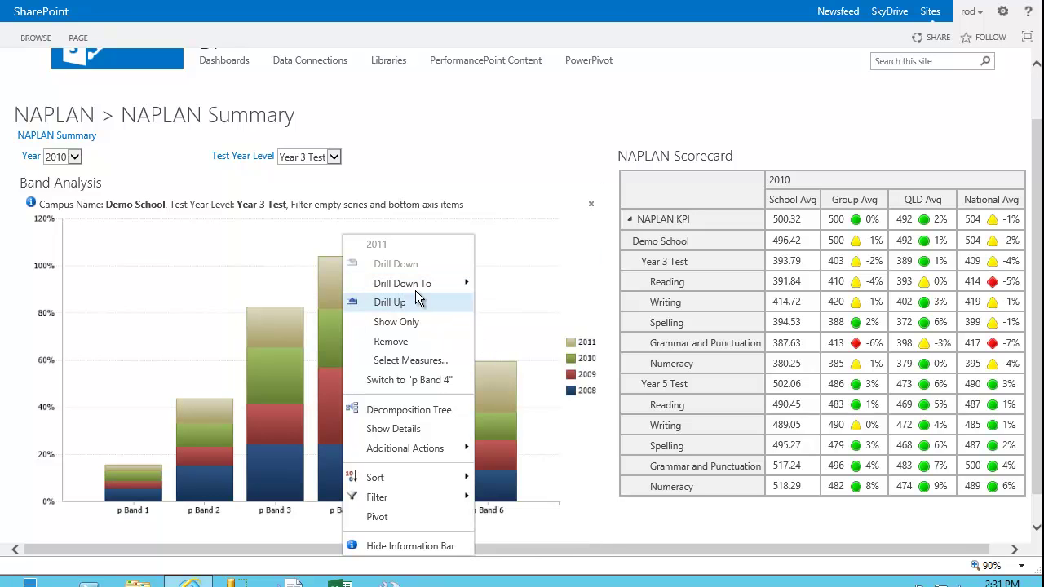
click(562, 334)
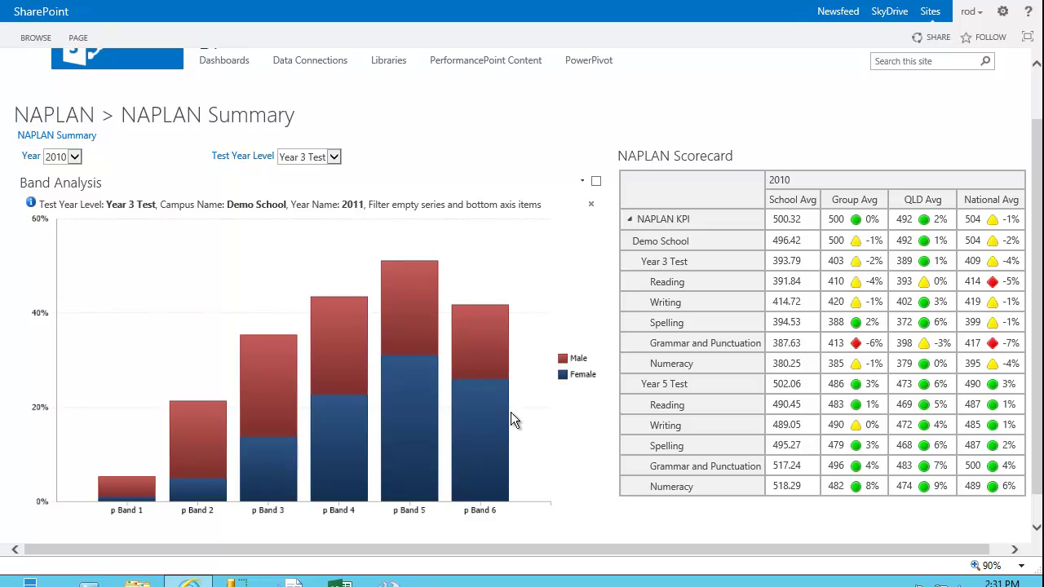
Change the report type of the gender Band Analysis chart to Line Chart.
mouse_move(495, 453)
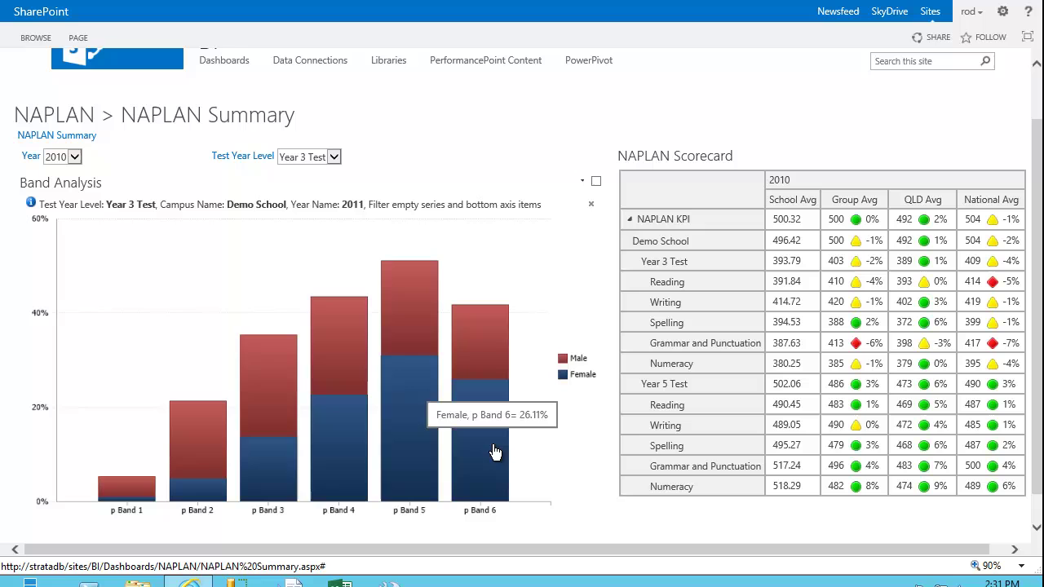
mouse_move(489, 351)
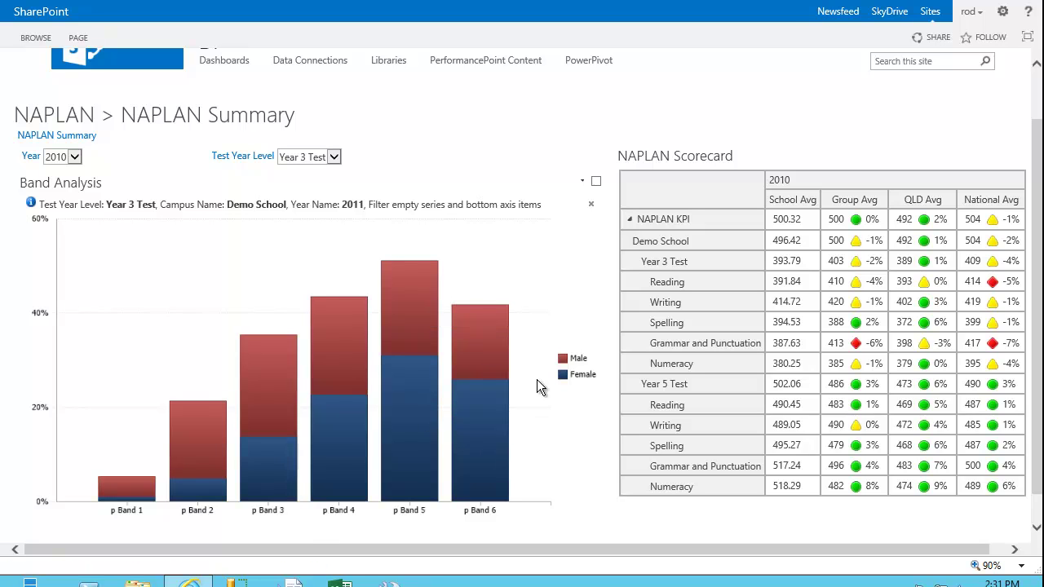
right_click(208, 288)
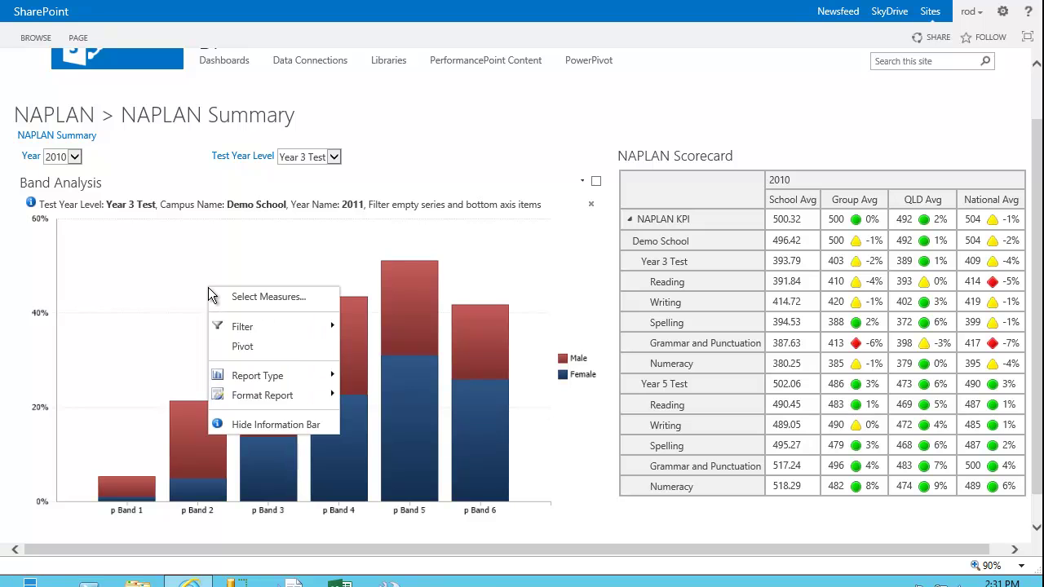
mouse_move(288, 379)
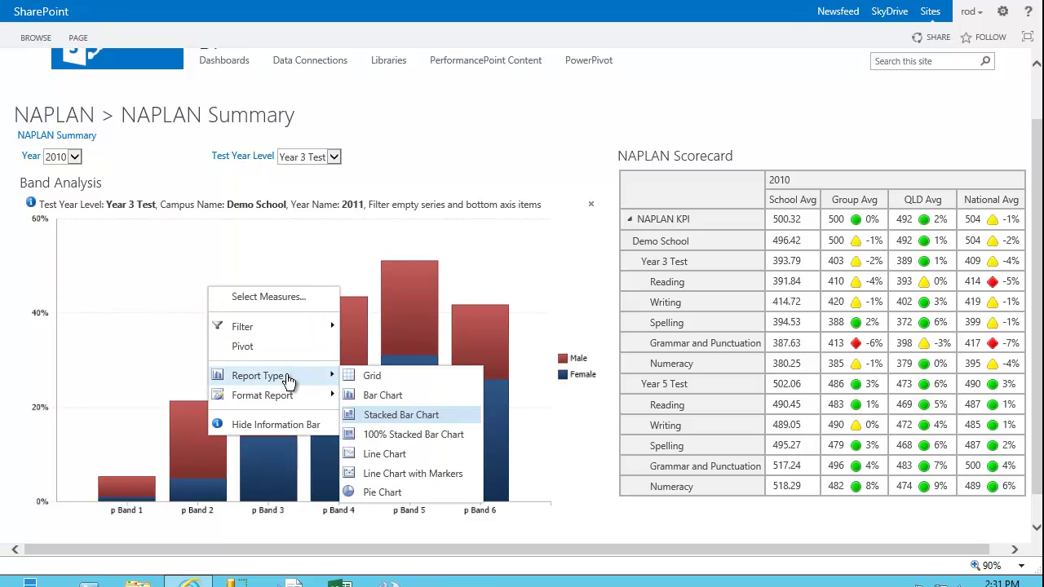
click(432, 454)
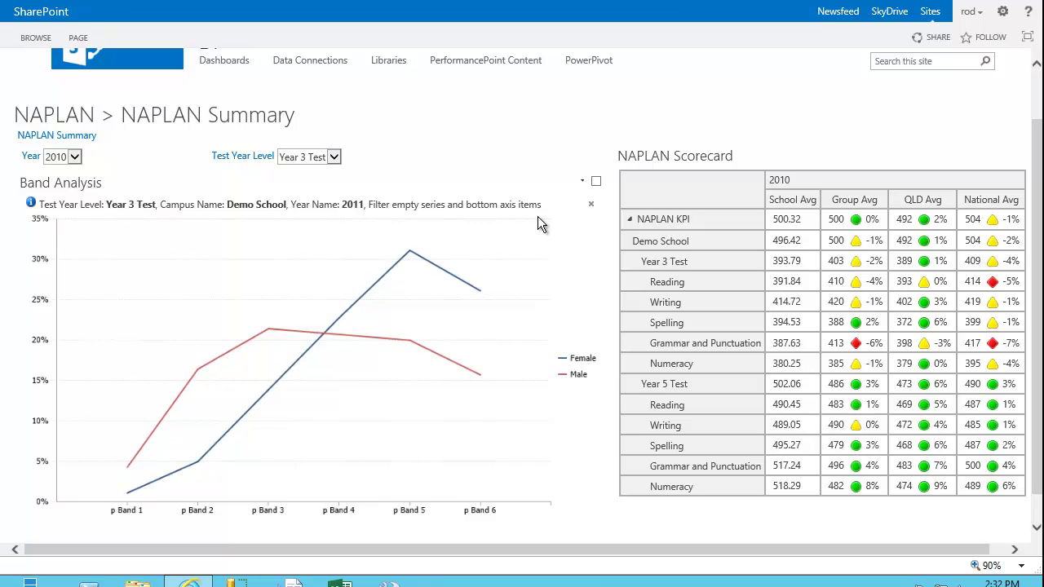
Review the Band Analysis chart's view and export options, and look over the NAPLAN Scorecard averages.
click(584, 183)
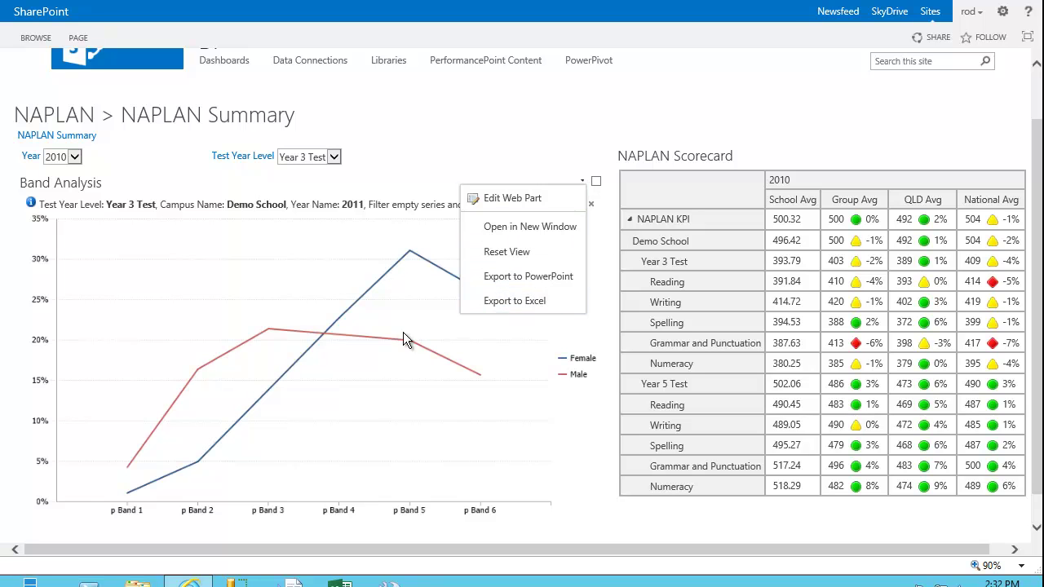
click(352, 433)
drag(322, 550, 562, 551)
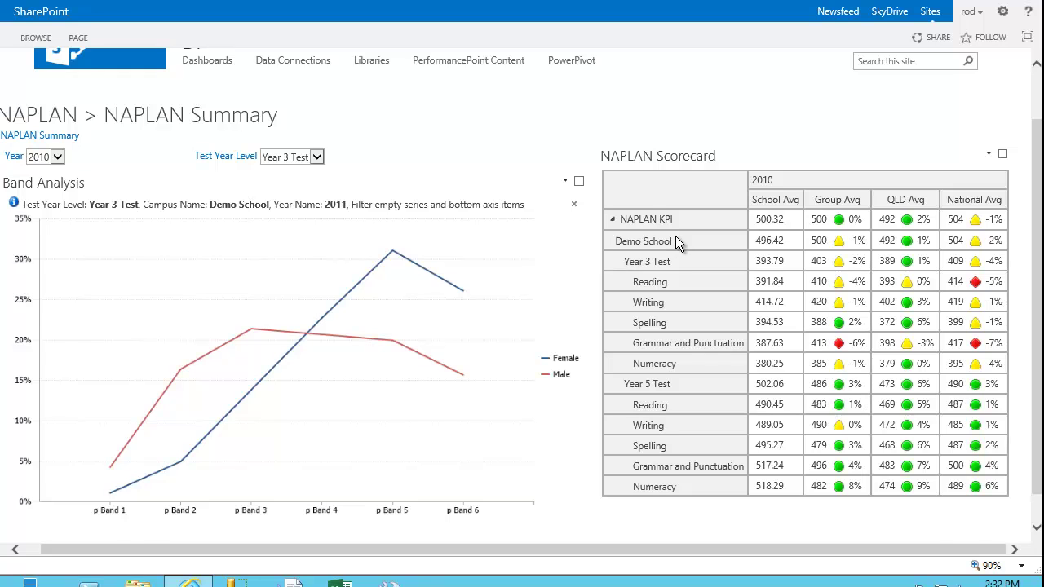
scroll(675, 236, up, 1)
scroll(454, 238, down, 1)
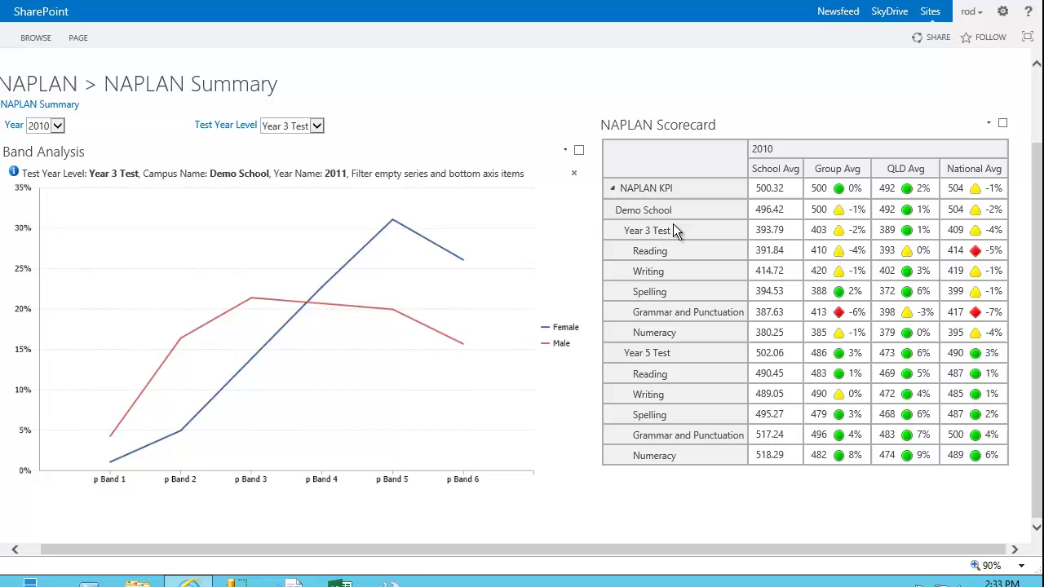
Open the Decomposition Tree for the Year 3 Grammar and Punctuation School Avg and move its window clear of the scorecard comparison columns.
click(786, 314)
right_click(789, 311)
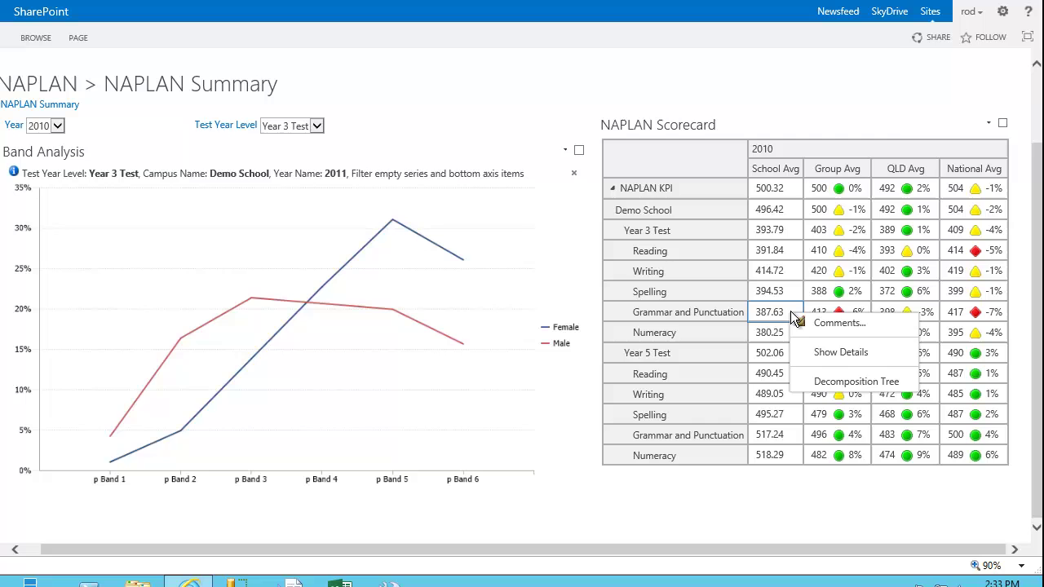
click(836, 383)
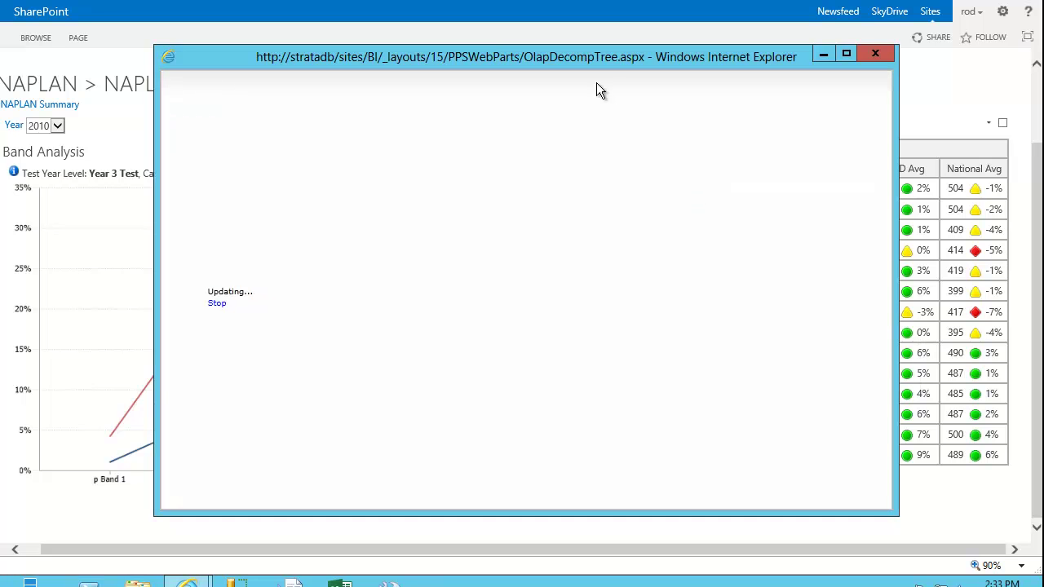
drag(593, 59, 497, 63)
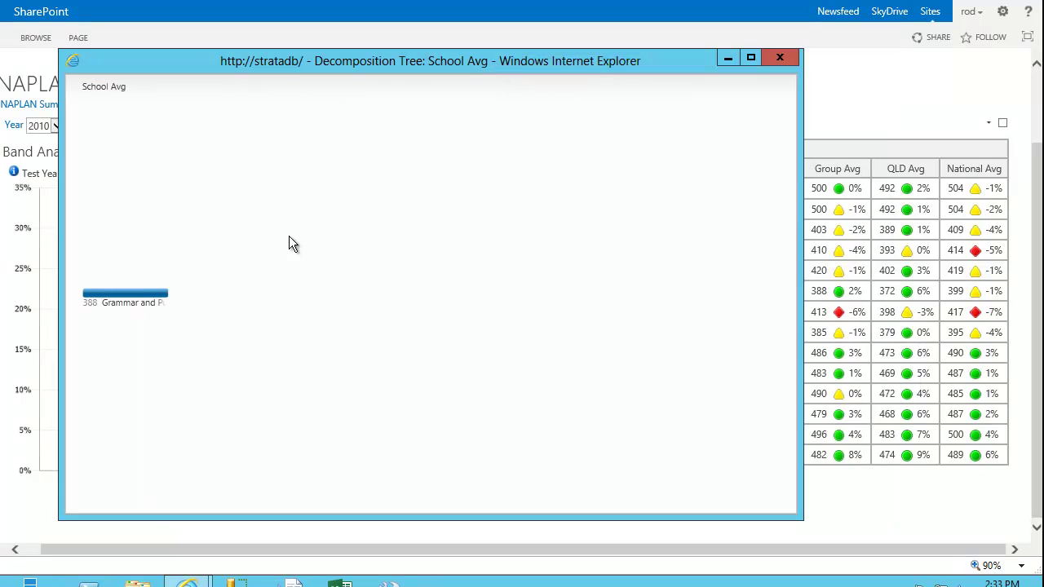
drag(385, 68, 347, 72)
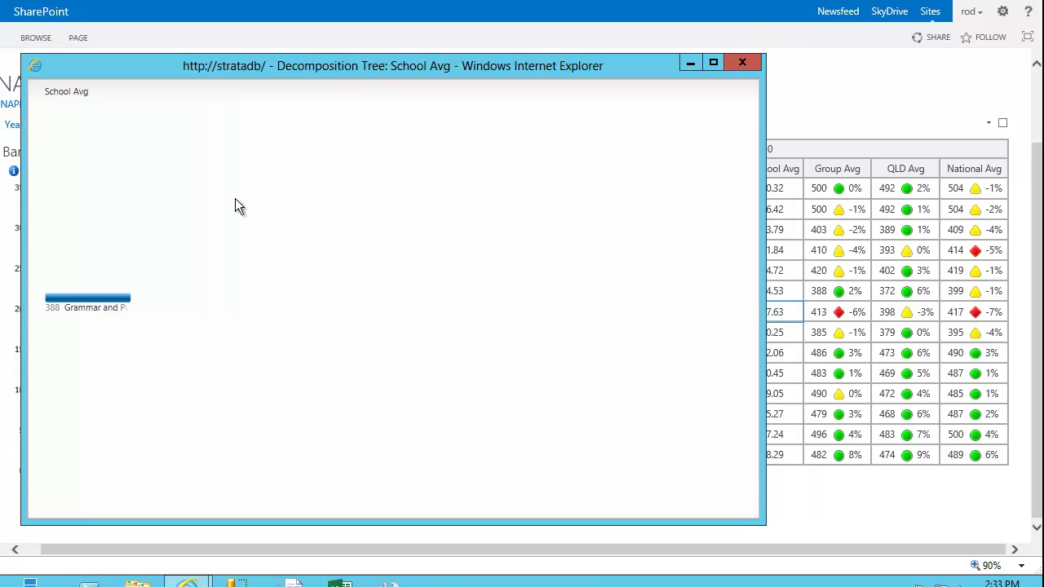
Expand the Grammar and Punctuation node by the NAPLAN Student Gender attribute.
click(75, 308)
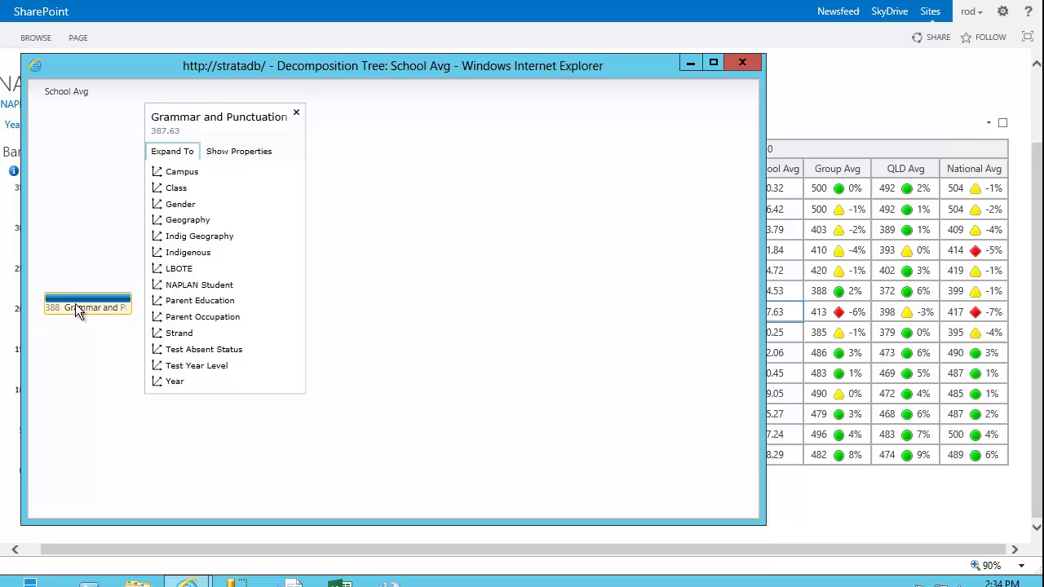
click(210, 285)
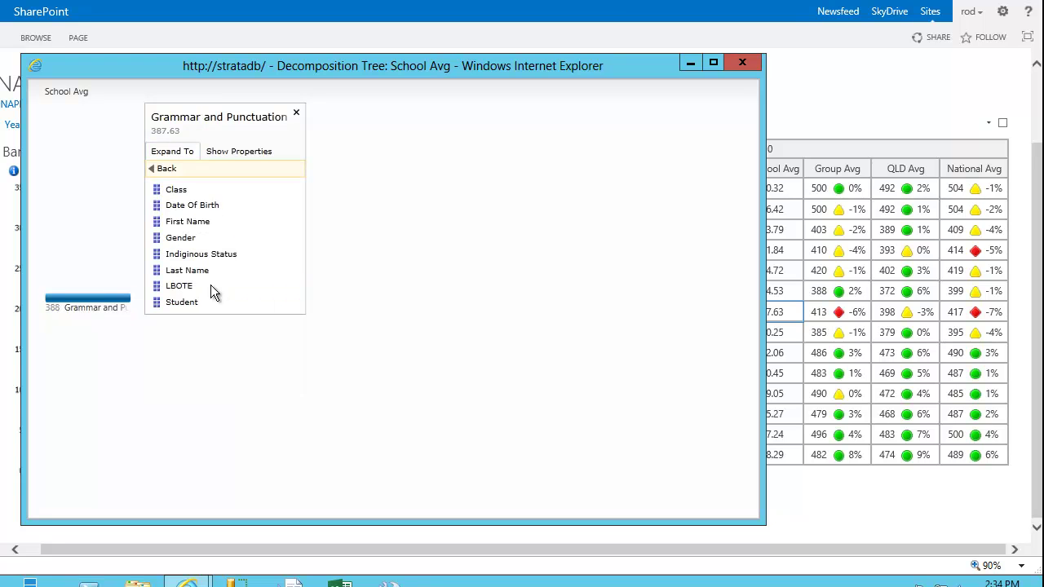
click(236, 238)
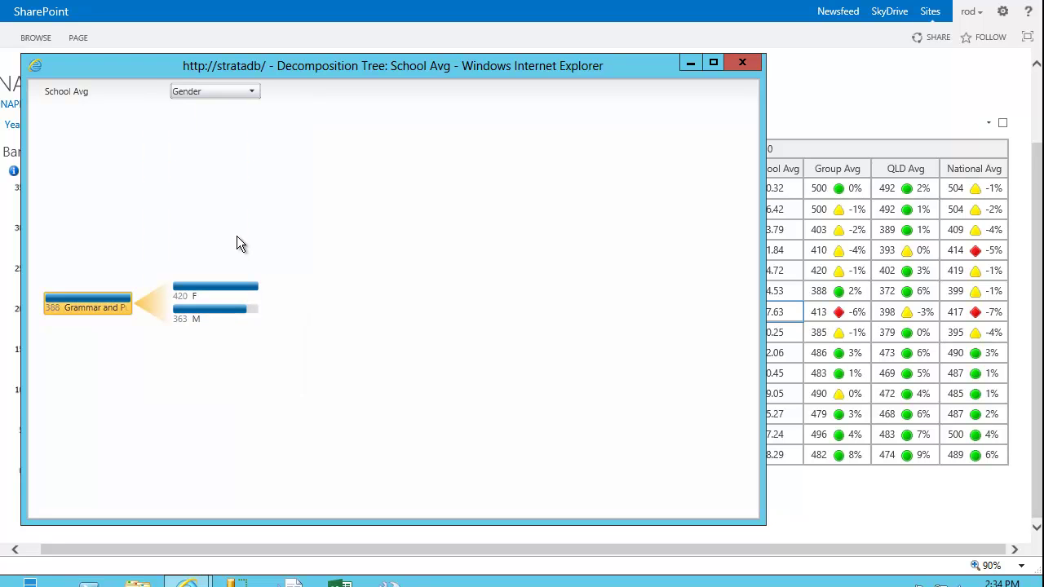
Expand the M node by the NAPLAN Student Class attribute and check the averages of the resulting classes.
mouse_move(240, 317)
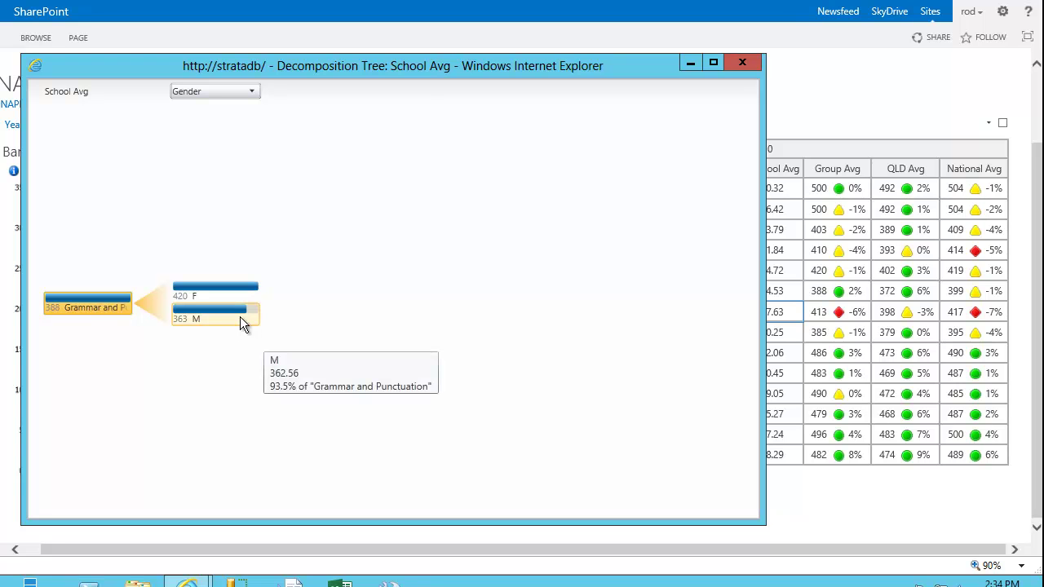
click(239, 316)
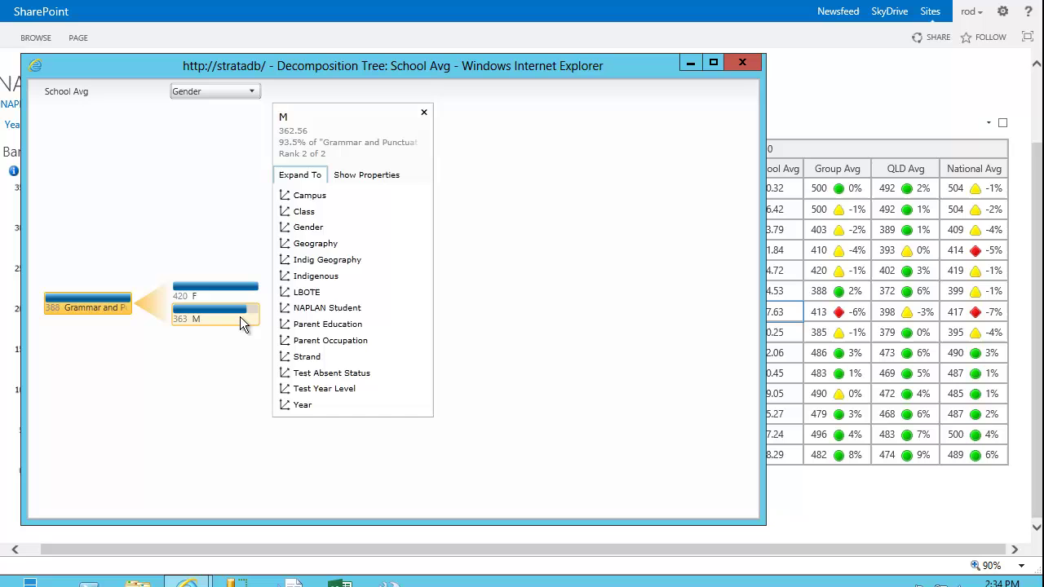
click(329, 308)
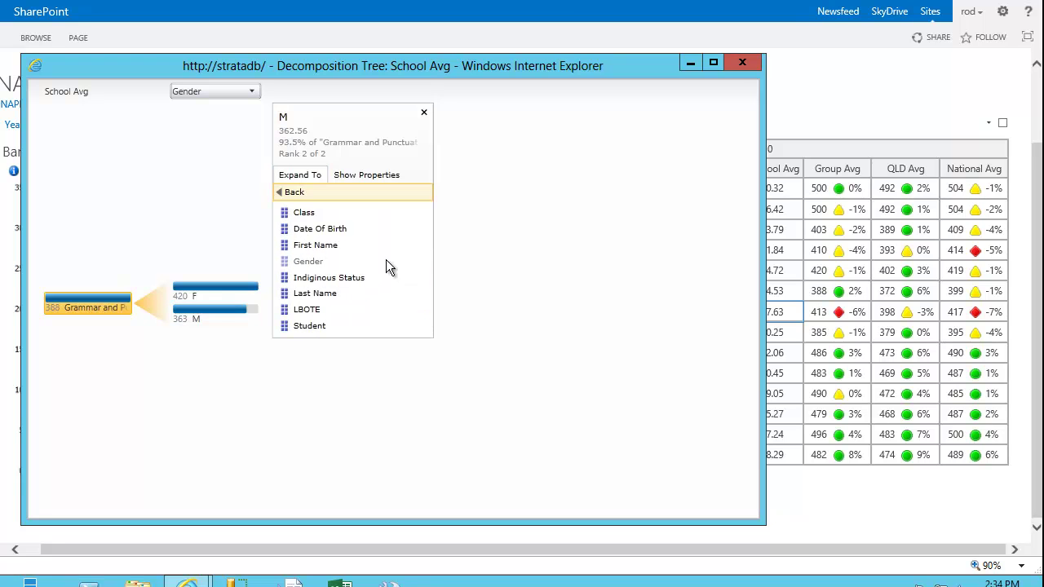
click(354, 212)
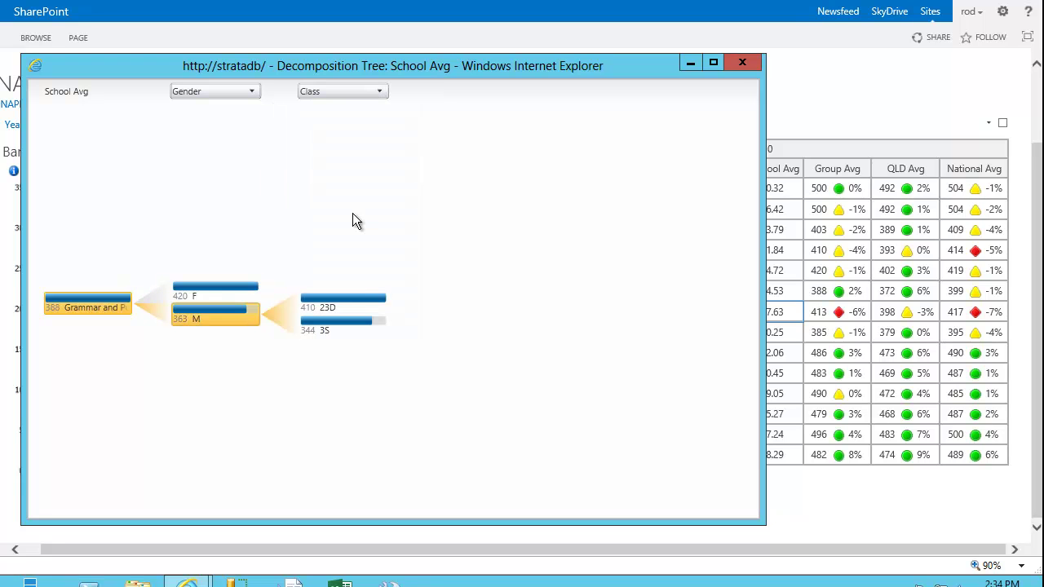
mouse_move(359, 330)
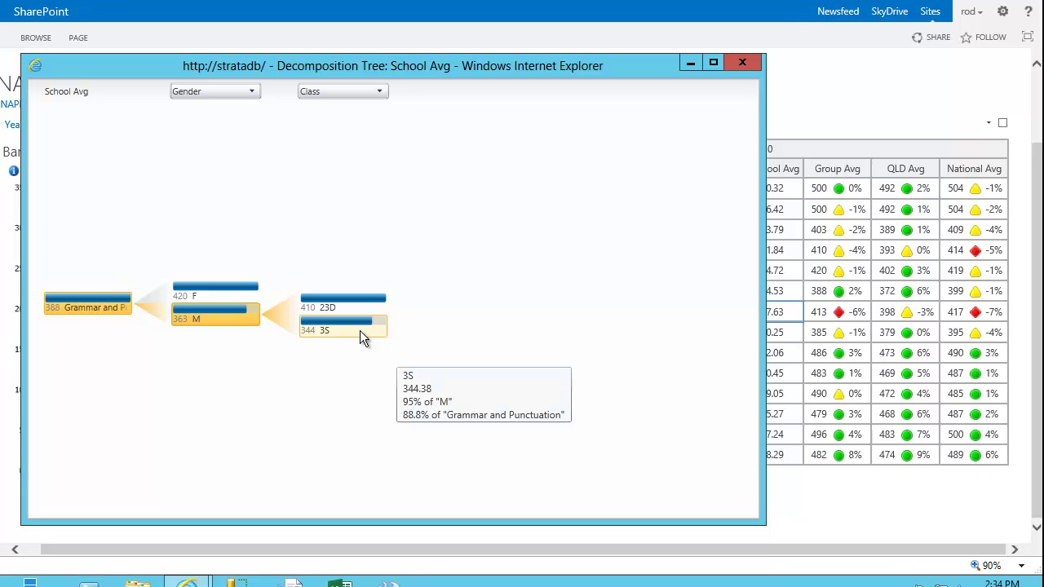
mouse_move(357, 304)
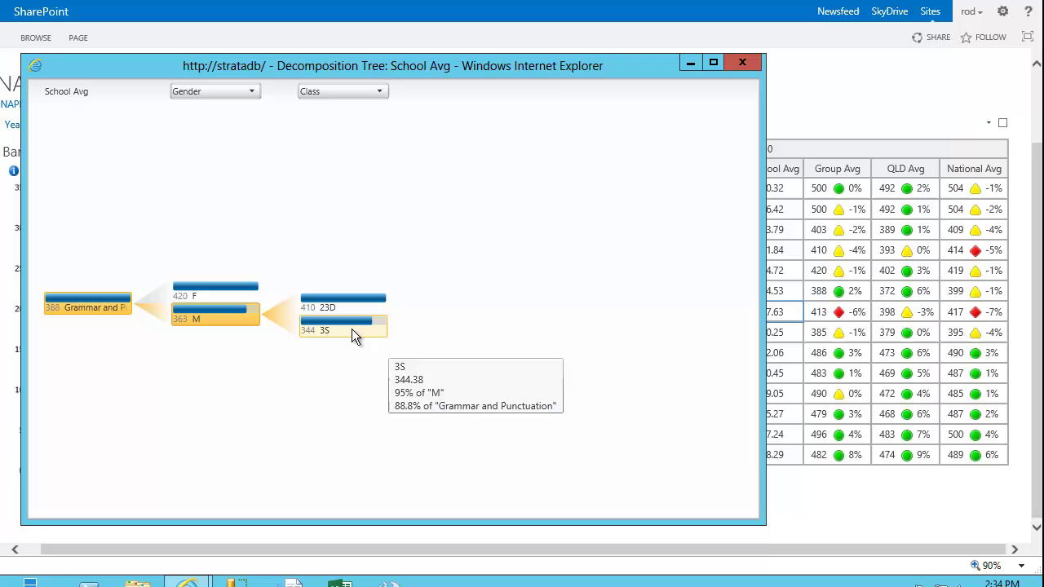
Expand the 3S class node by the NAPLAN Student attribute Student to break its average down to individual students.
click(351, 329)
click(461, 326)
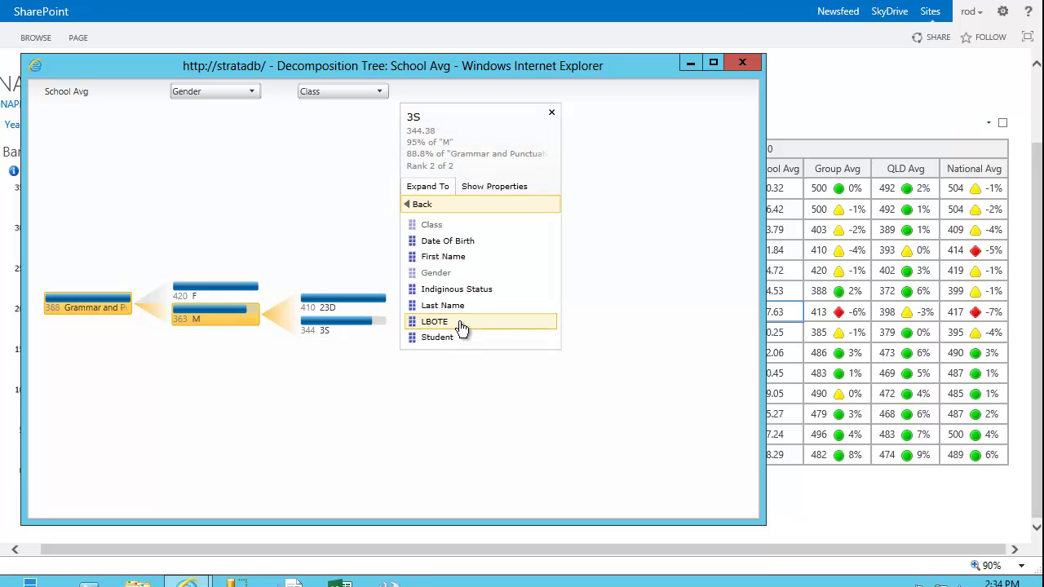
click(461, 339)
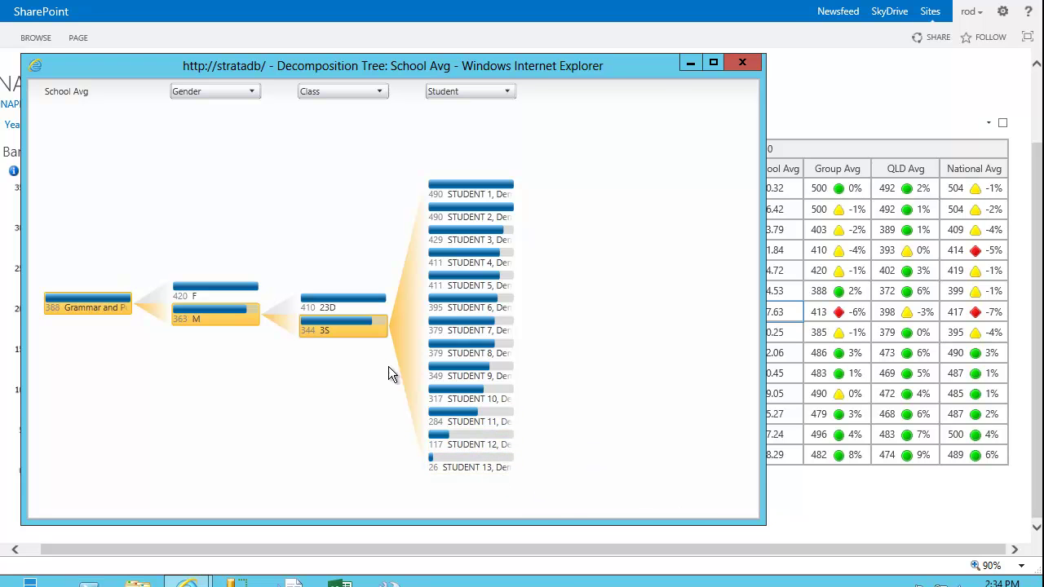
Check the averages along the 3S, M and Grammar and Punctuation path, and close the Decomposition Tree to return to the dashboard.
mouse_move(335, 336)
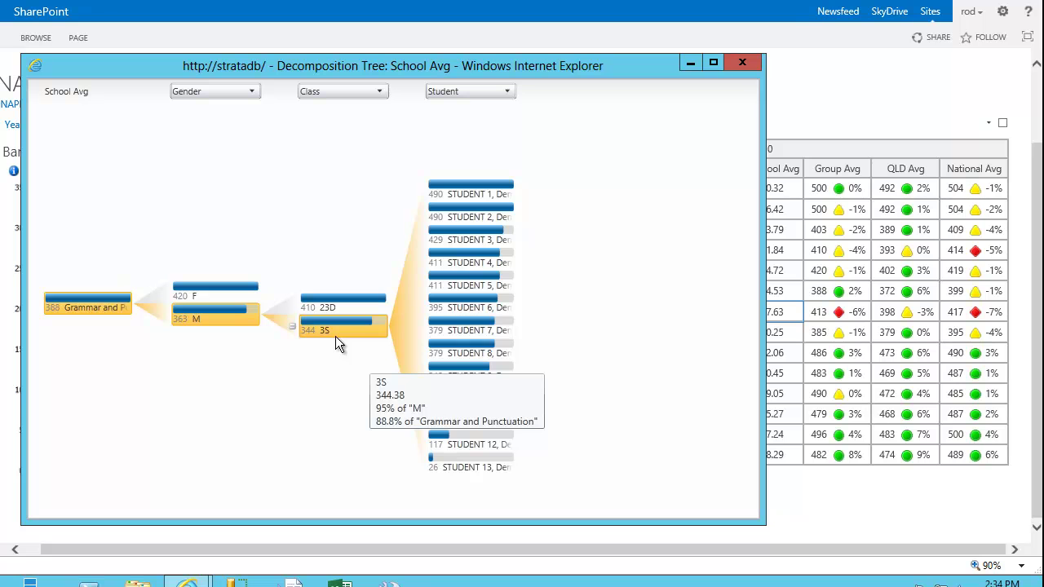
mouse_move(240, 320)
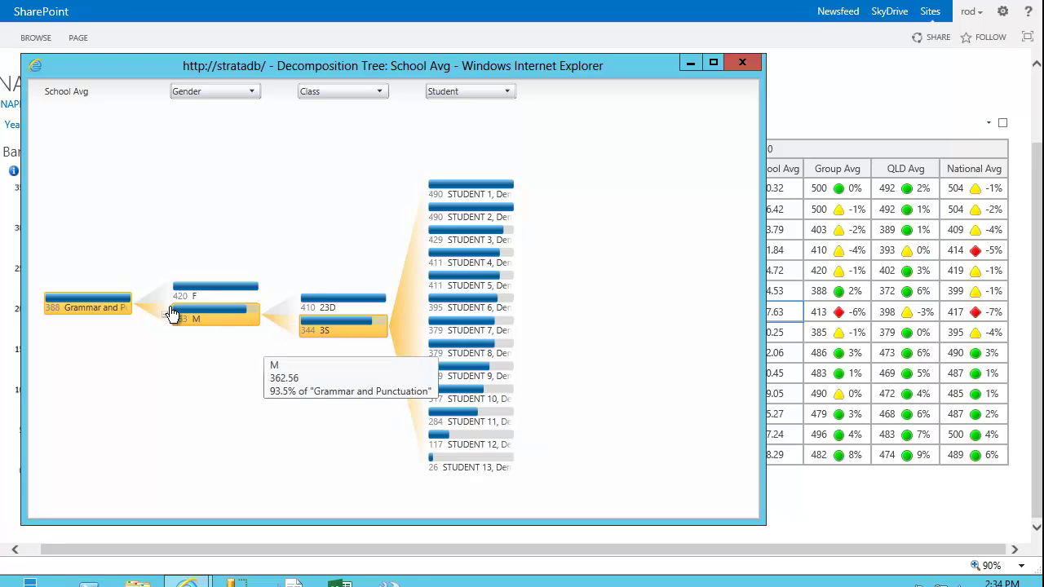
mouse_move(85, 310)
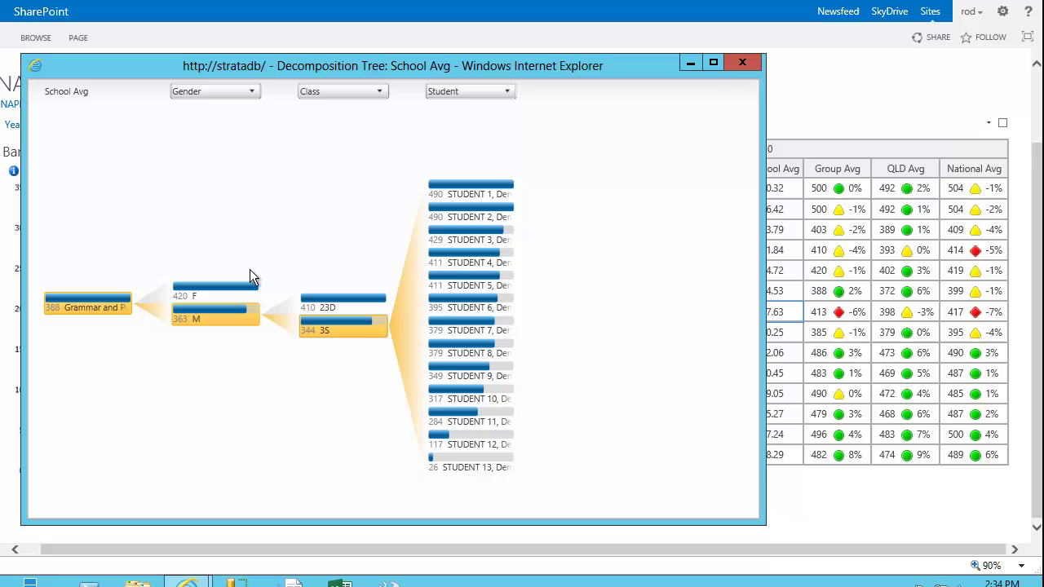
click(742, 63)
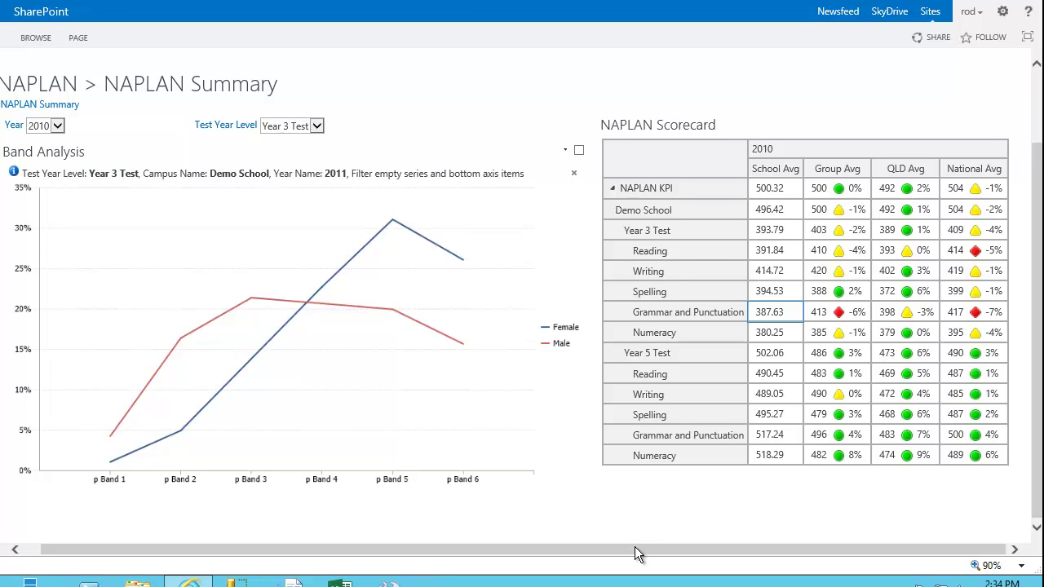
drag(635, 546, 618, 548)
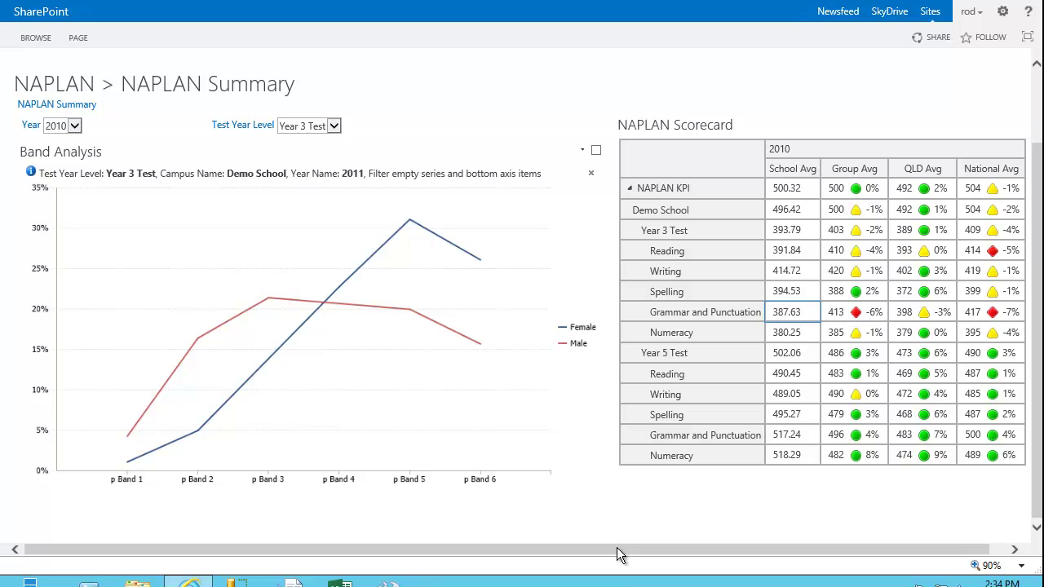